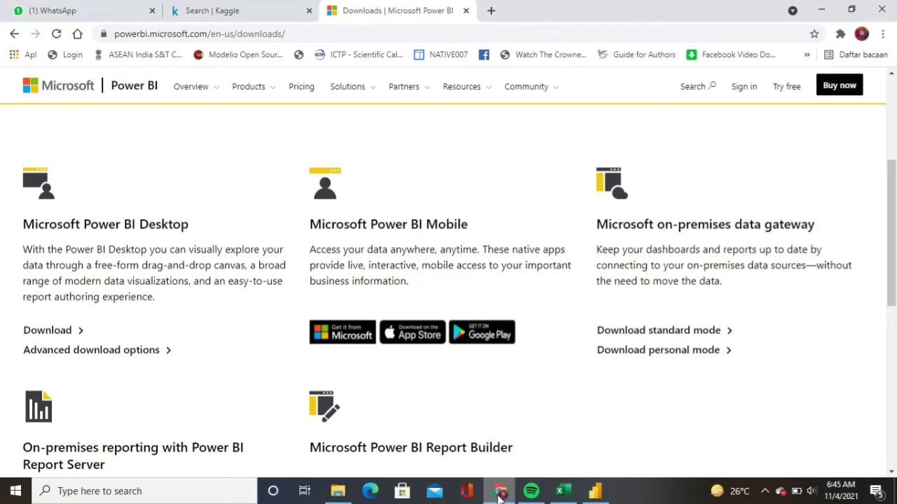
Step: Switch to the Kaggle results for "covid 19 dataset" and look through the listed datasets
left_click(234, 17)
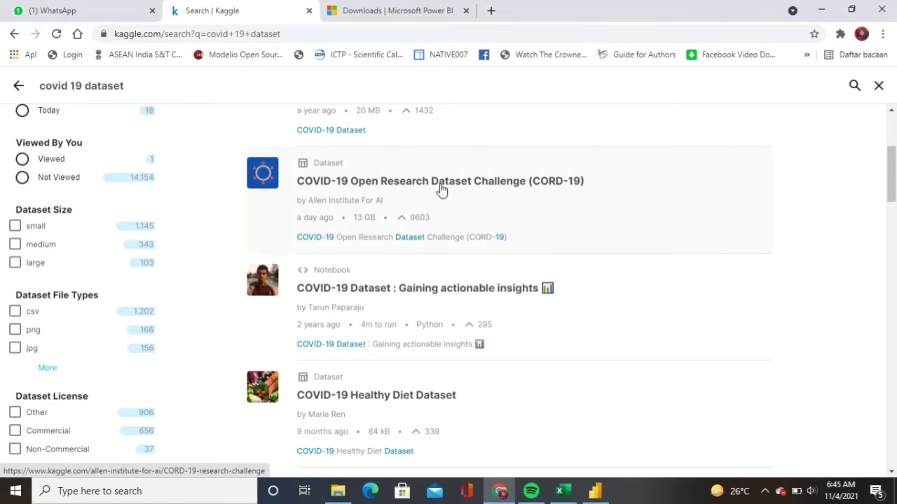
scroll(442, 190, "up", 3)
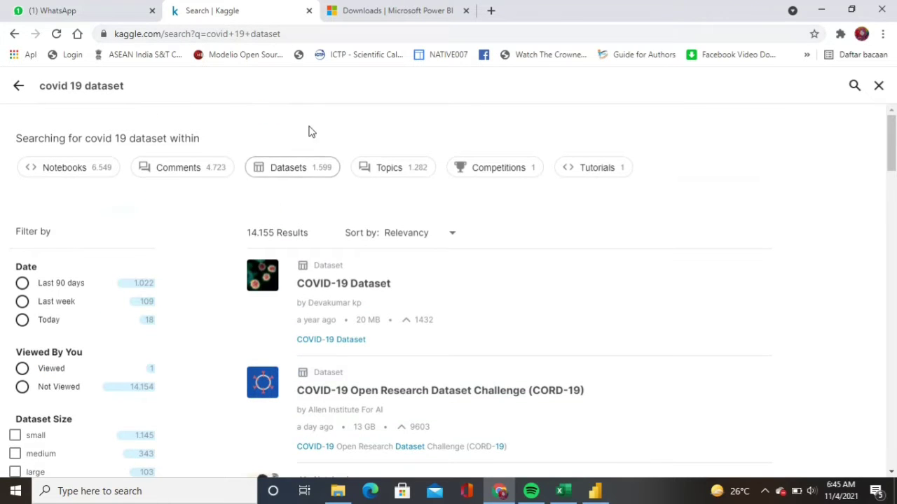
left_click(146, 86)
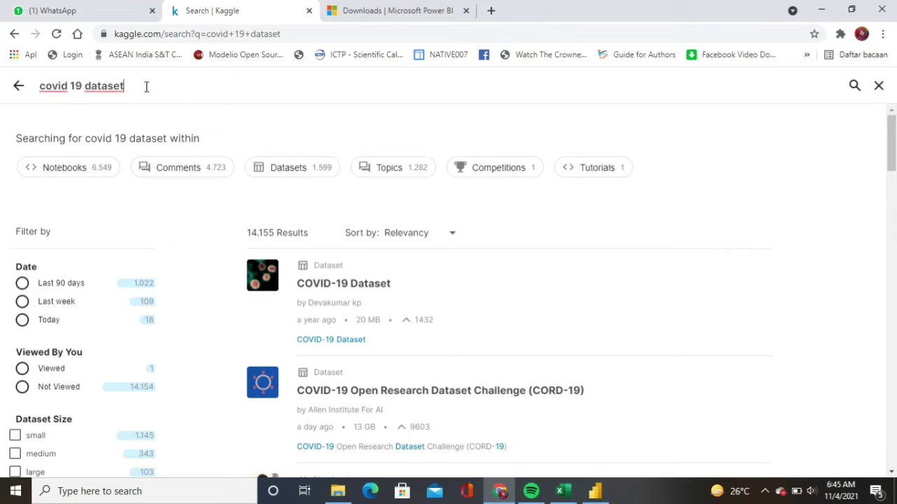
scroll(385, 305, "down", 3)
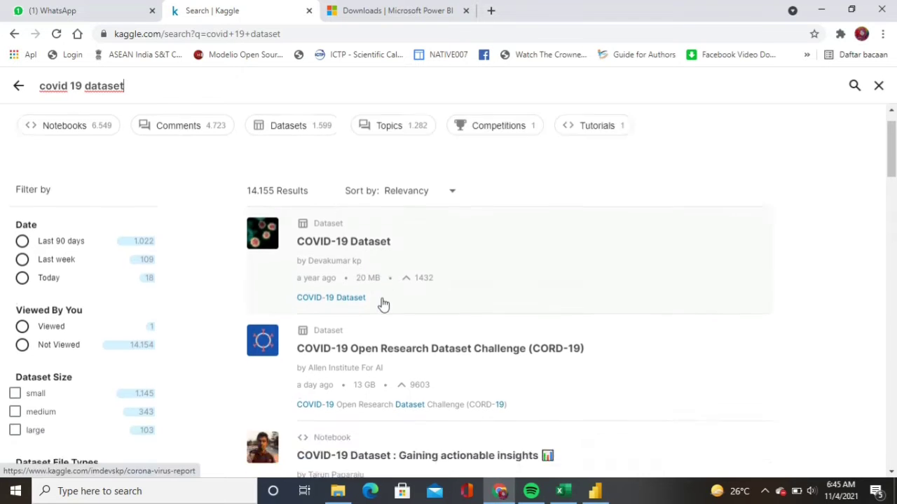
scroll(385, 305, "down", 4)
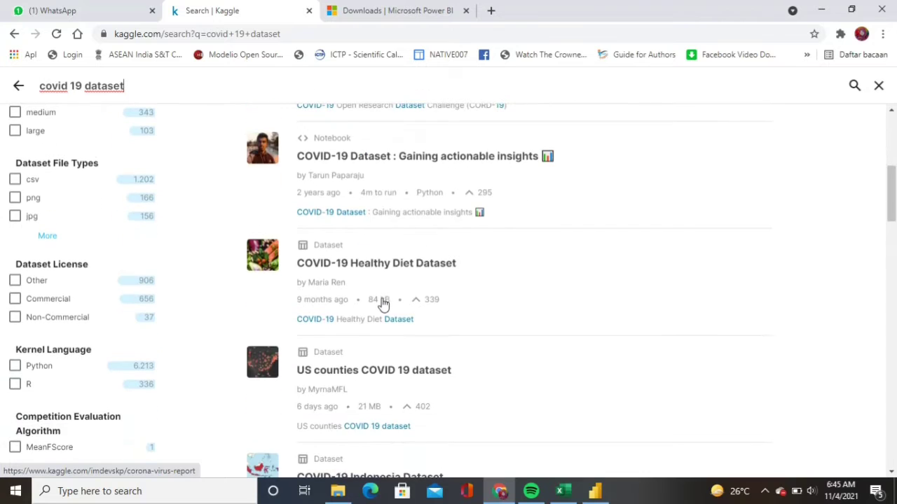
scroll(385, 306, "down", 2)
scroll(381, 304, "up", 6)
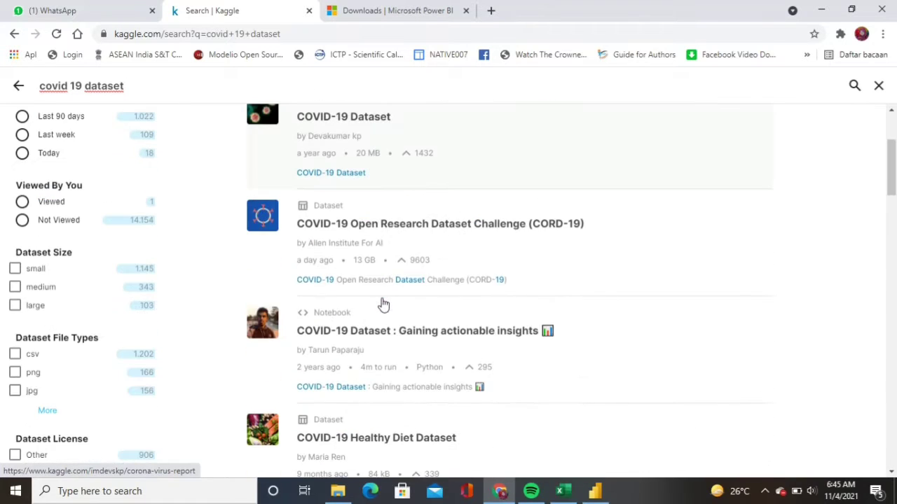
Step: Open the Badan Pusat Statistik site at bps.go.id and look through its home page for data sources
left_click(280, 33)
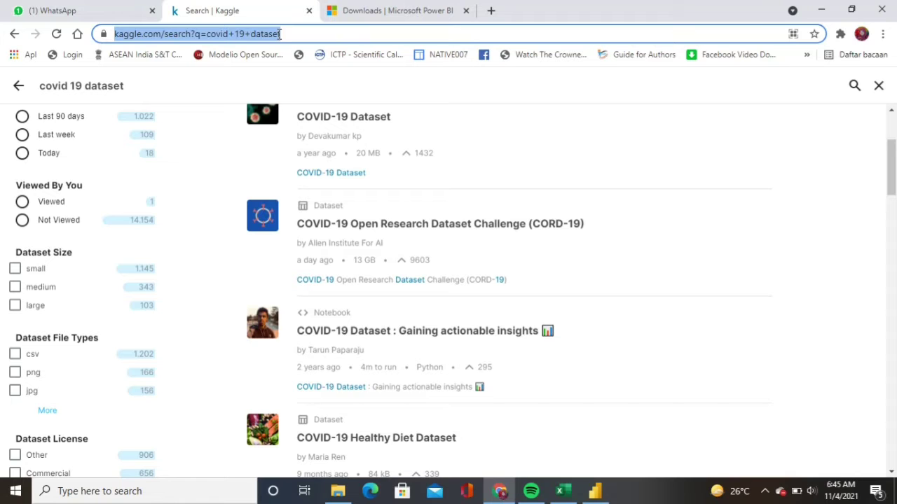
type("bps")
key("BackSpace")
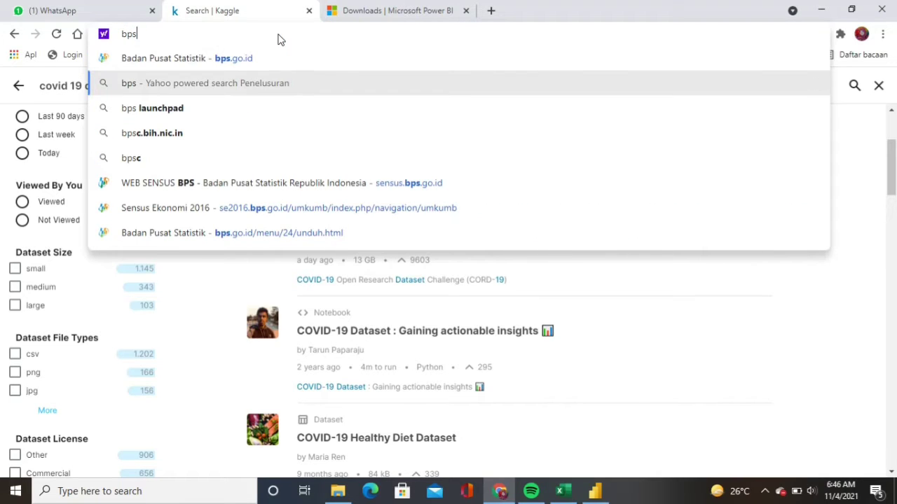
key("Up")
key("Return")
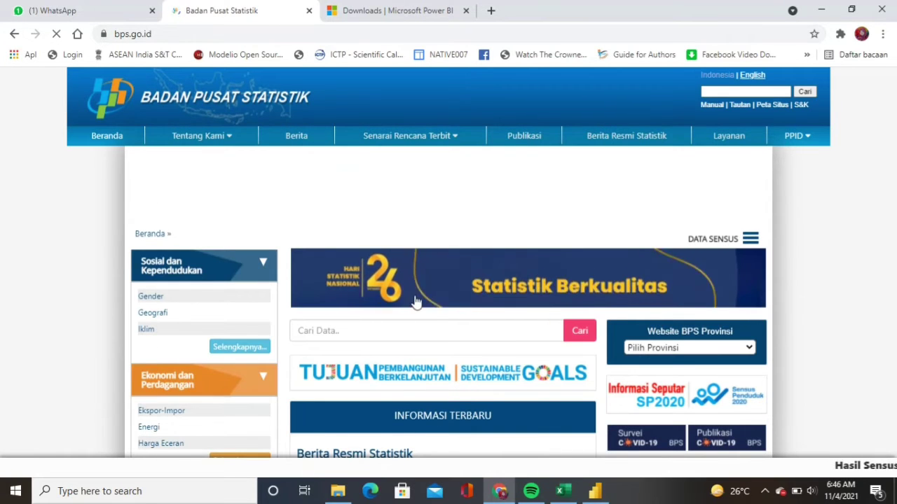
scroll(374, 268, "down", 10)
scroll(375, 268, "down", 1)
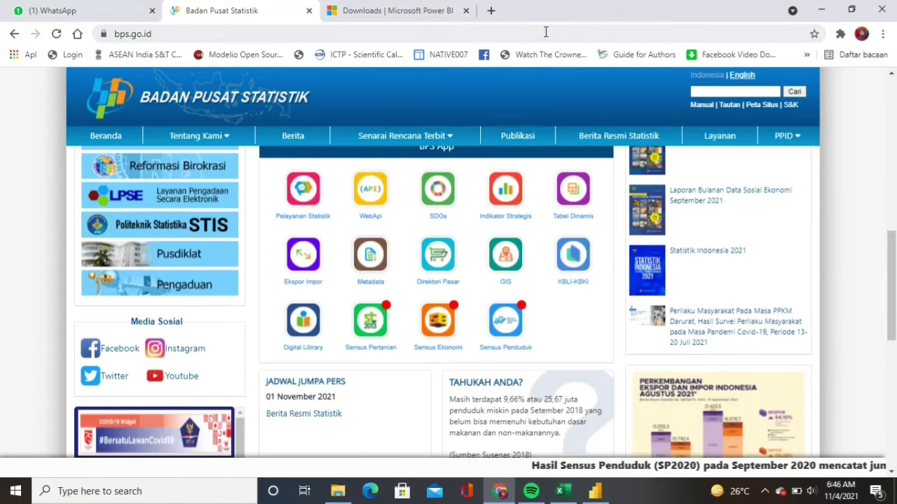
Step: Leave the browser and locate the country_wise_latest file in the DataSet Power BI folder in File Explorer
left_click(823, 10)
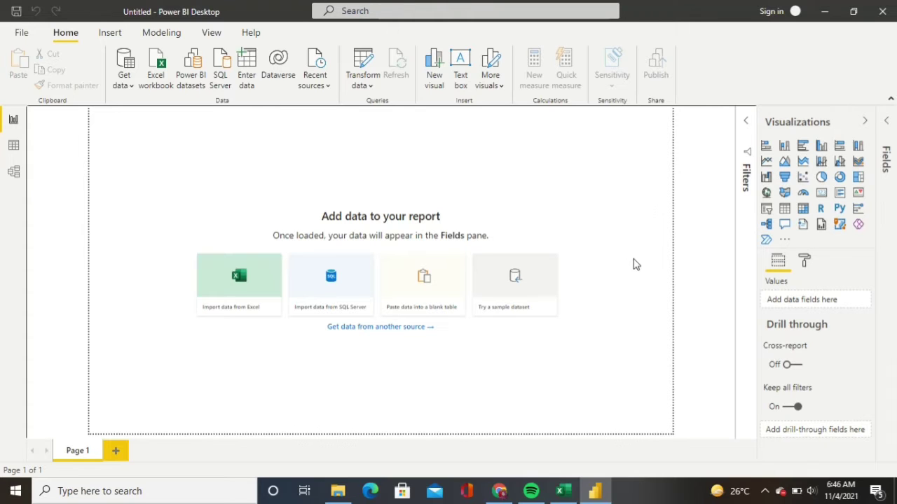
left_click(339, 492)
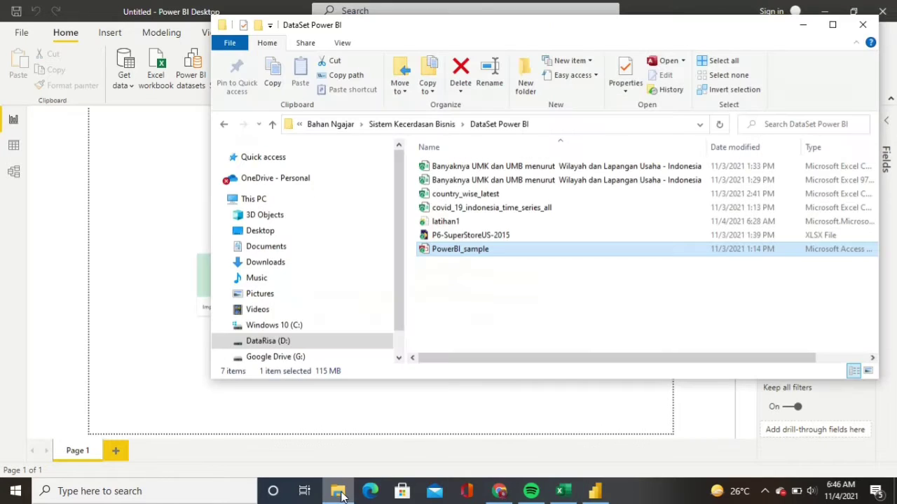
left_click(475, 198)
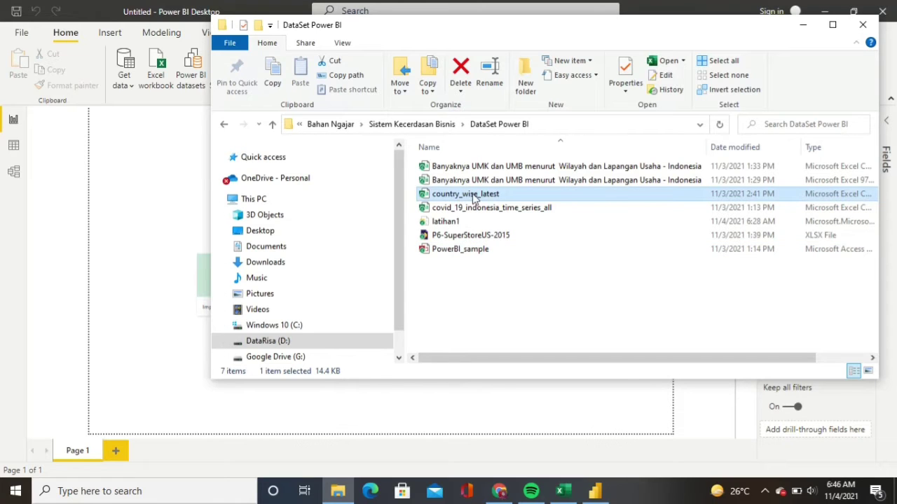
left_click(805, 26)
Step: Switch to Excel, examine the columns and rows of country_wise_latest, and return to Power BI Desktop
left_click(561, 491)
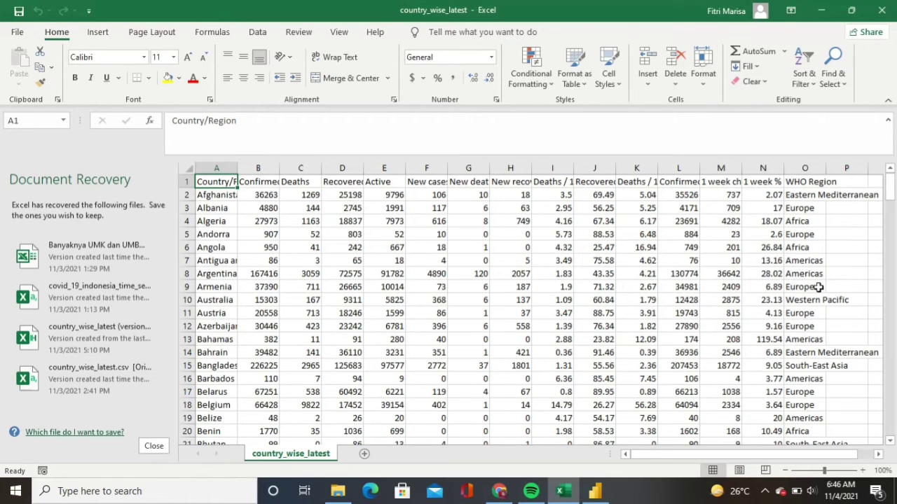
scroll(635, 316, "down", 4)
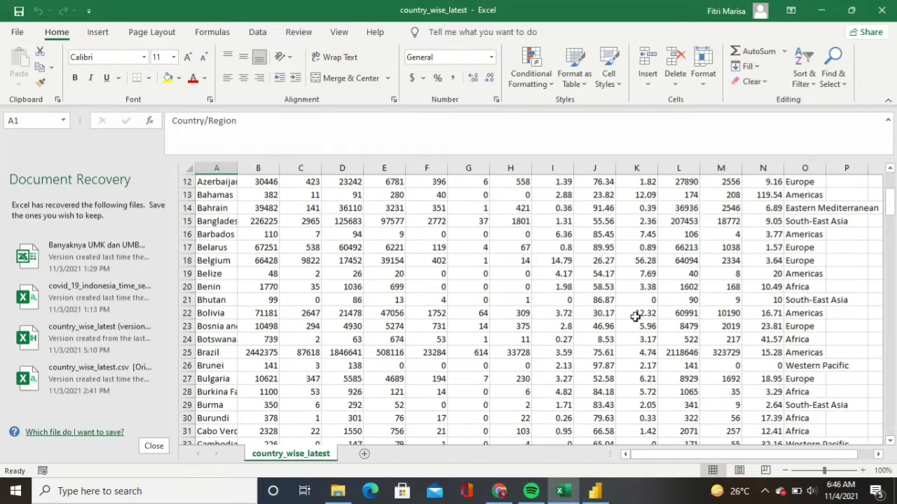
scroll(634, 316, "down", 4)
scroll(634, 316, "up", 8)
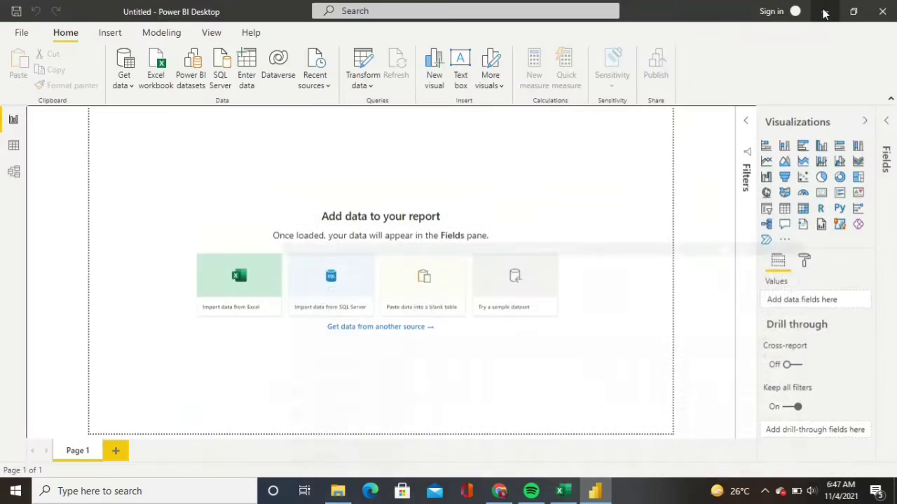
left_click(822, 10)
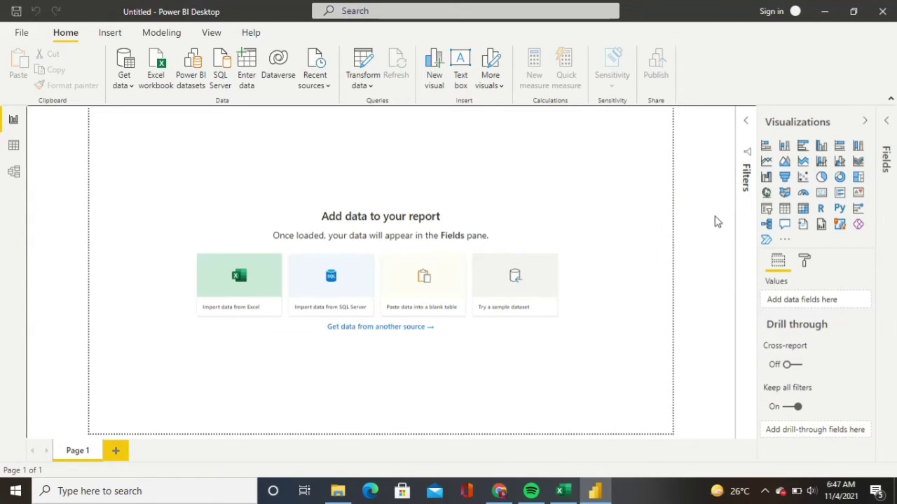
Step: Import the country_wise_latest CSV file from the DataSet Power BI folder and load it into the report
left_click(132, 85)
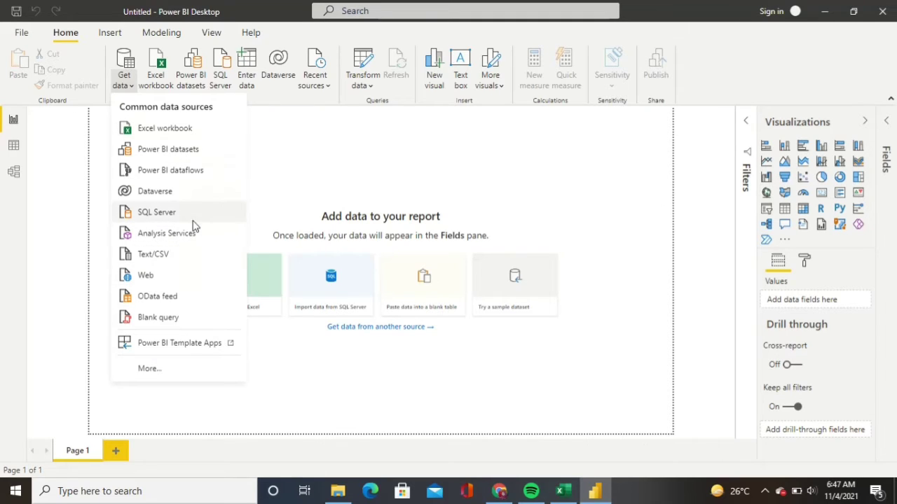
left_click(166, 257)
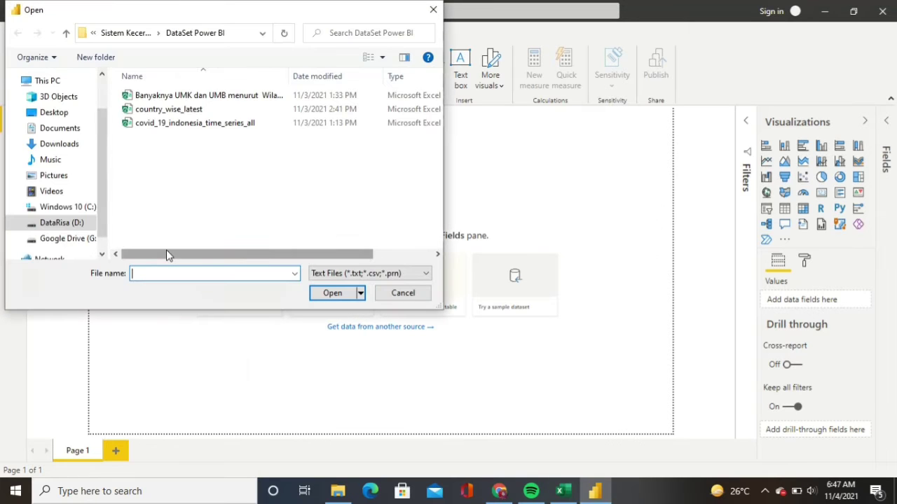
left_click(181, 114)
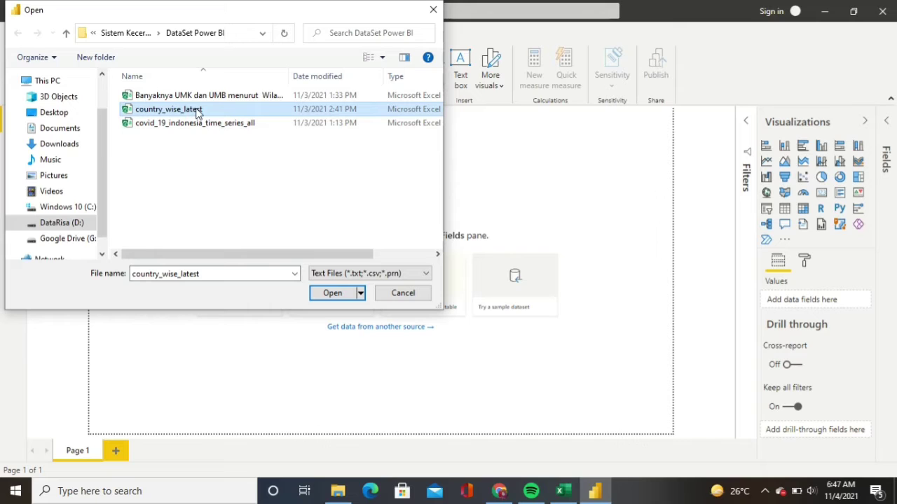
double_click(196, 112)
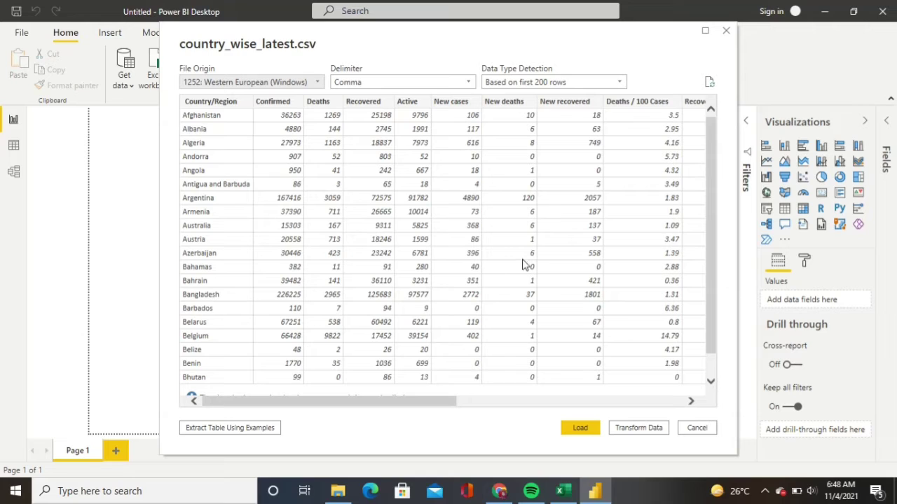
left_click(579, 429)
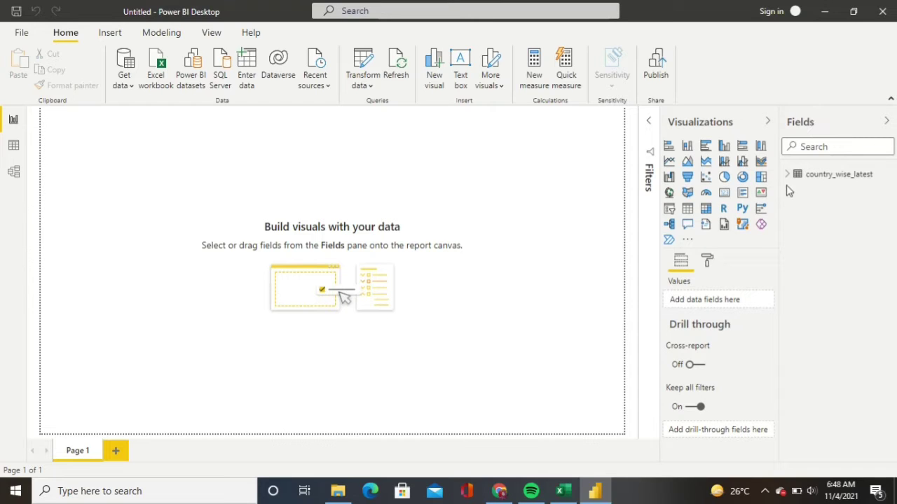
Step: Expand the country_wise_latest field list and inspect the table's rows in the data view, returning to the report view
mouse_move(790, 180)
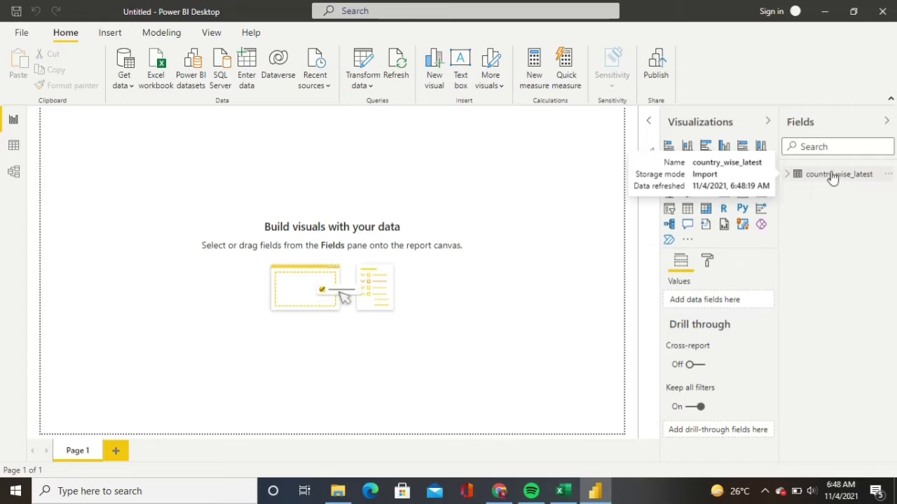
left_click(789, 175)
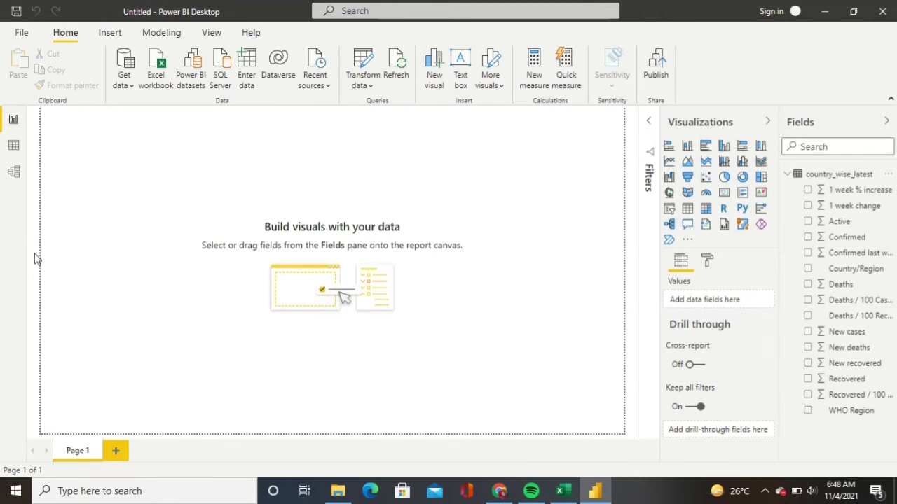
left_click(14, 146)
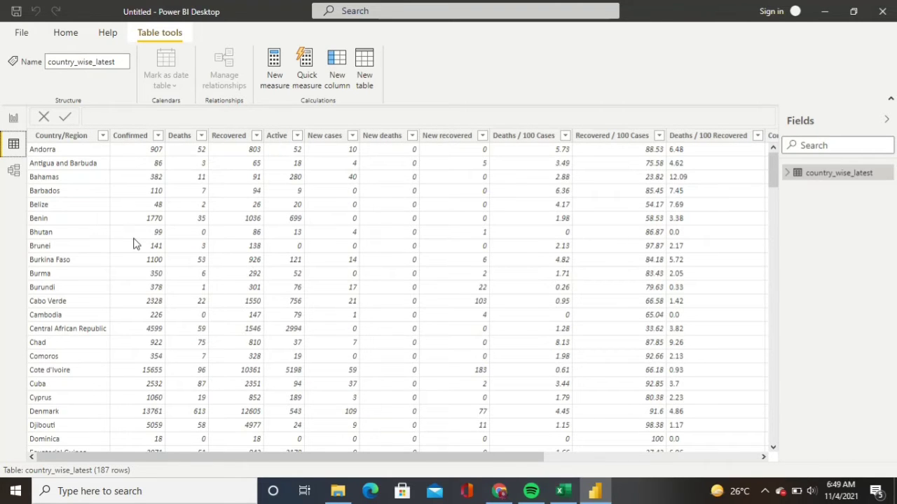
left_click(14, 119)
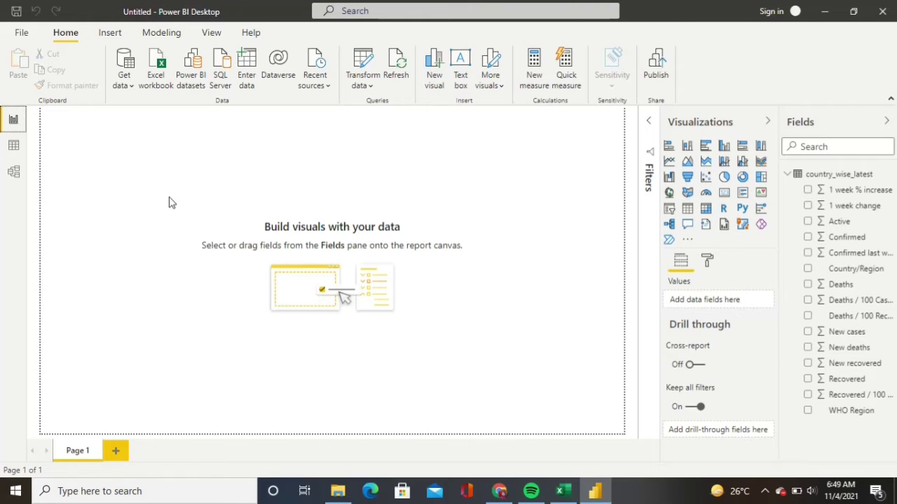
left_click(13, 146)
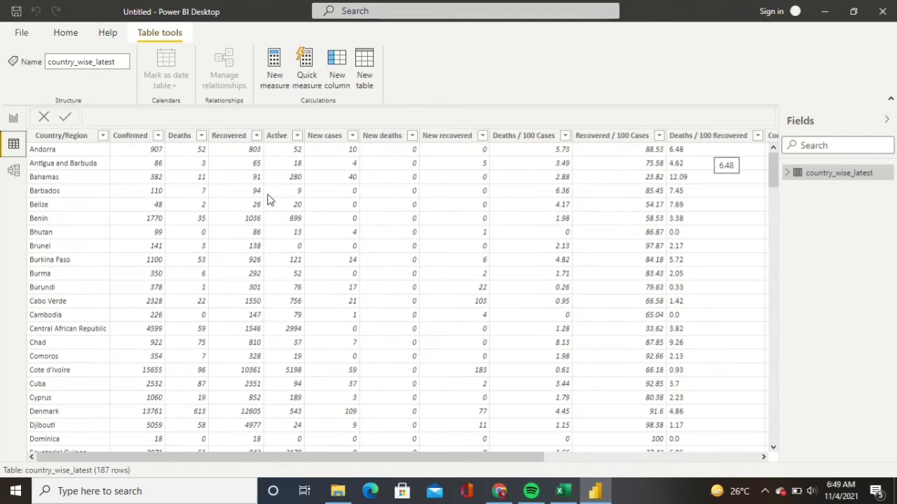
left_click(14, 120)
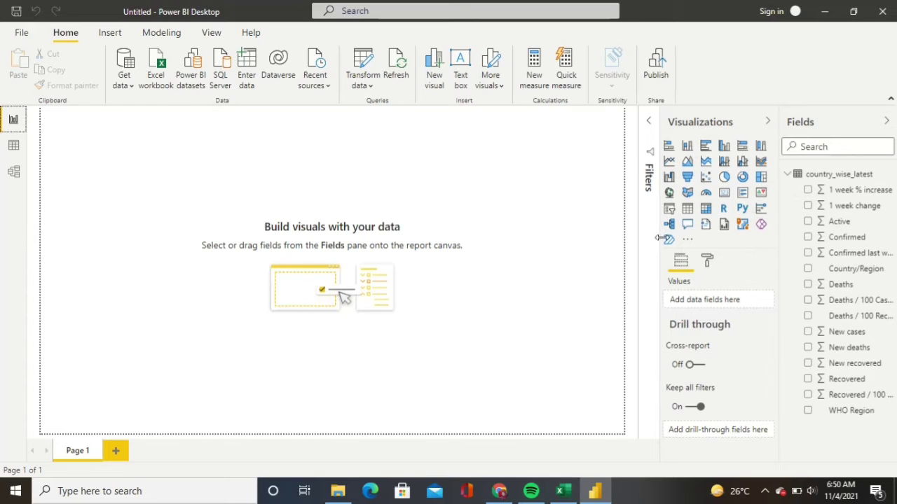
Step: Add a clustered column chart and enlarge it to about three quarters of the page width and the full page height
left_click(724, 145)
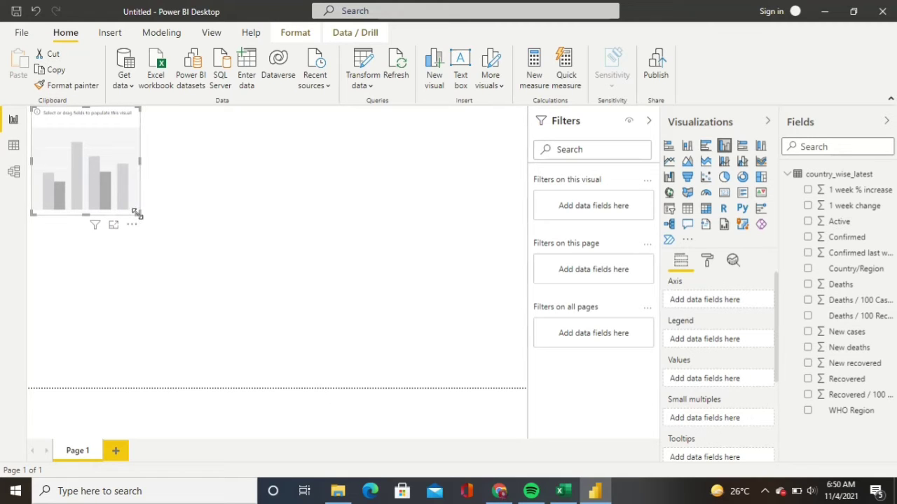
left_click_drag(137, 214, 403, 387)
left_click(448, 260)
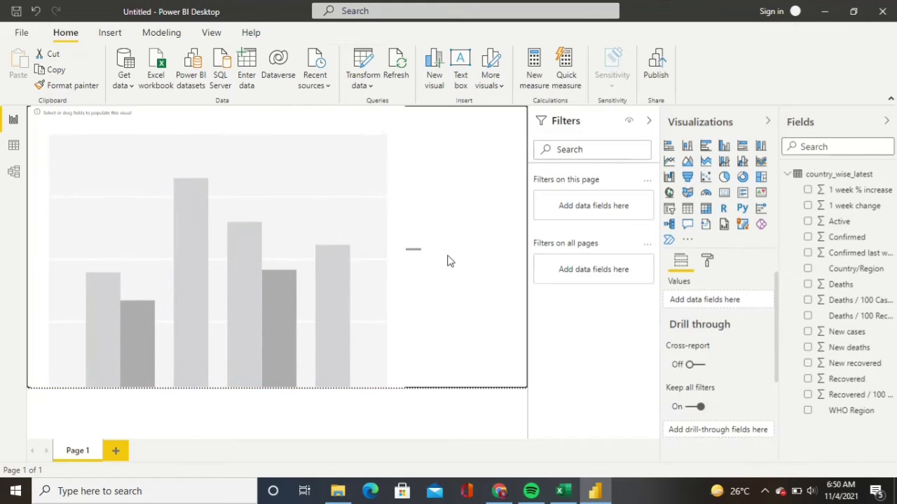
Step: Reduce the column chart's height from its upper edge to leave an empty strip above it on the page
left_click(346, 190)
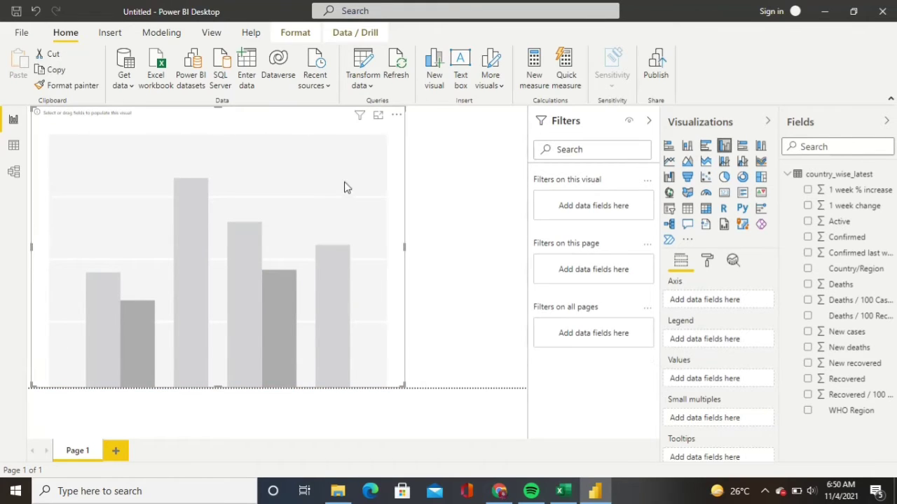
left_click_drag(220, 110, 223, 143)
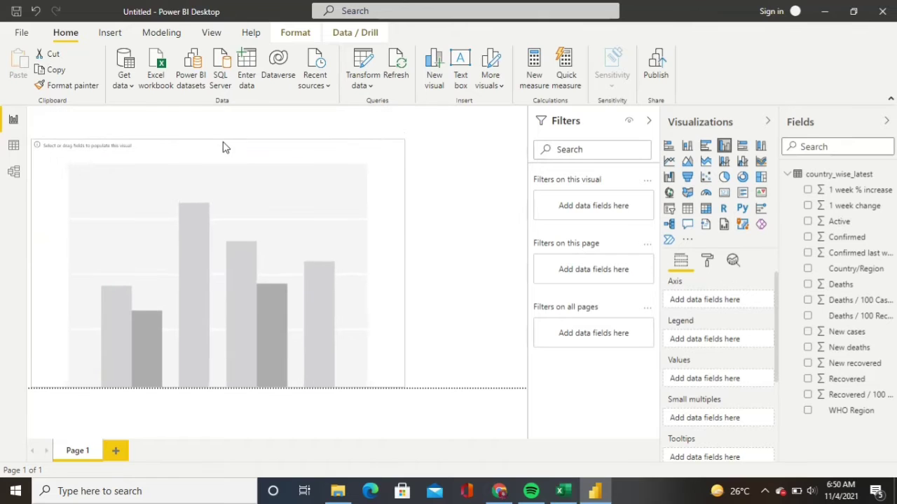
left_click(238, 130)
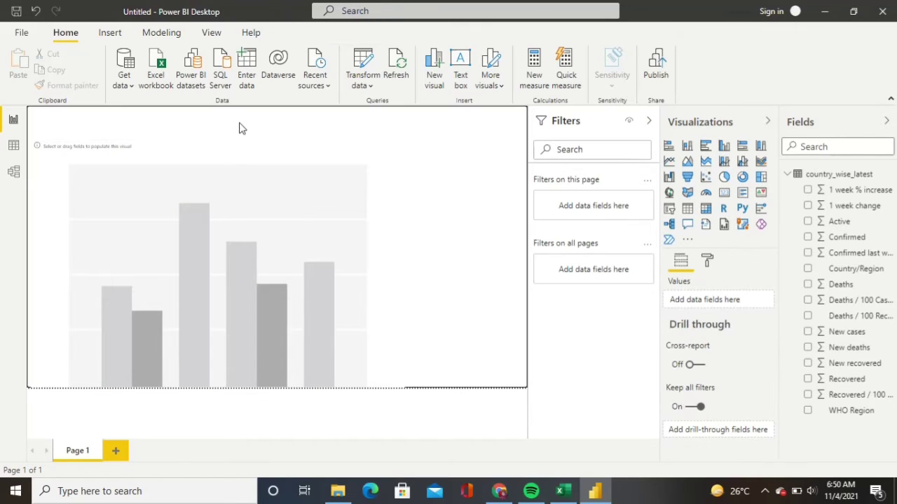
left_click(243, 176)
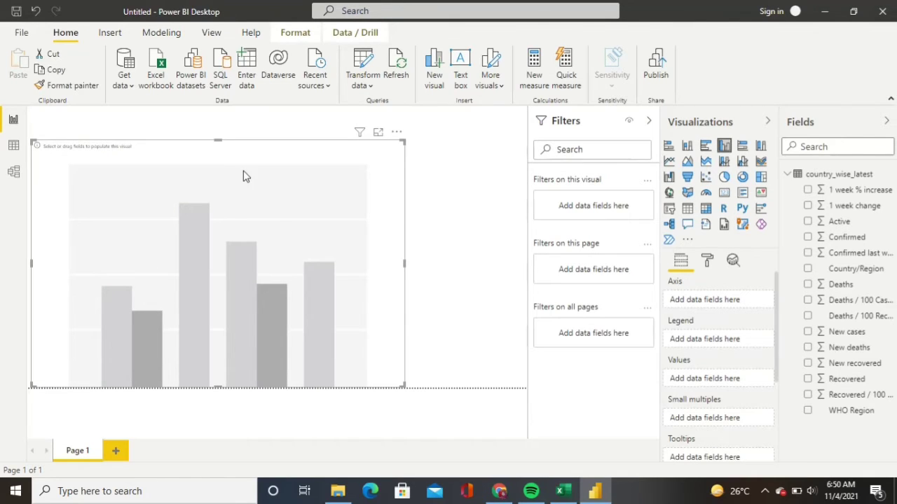
left_click(465, 159)
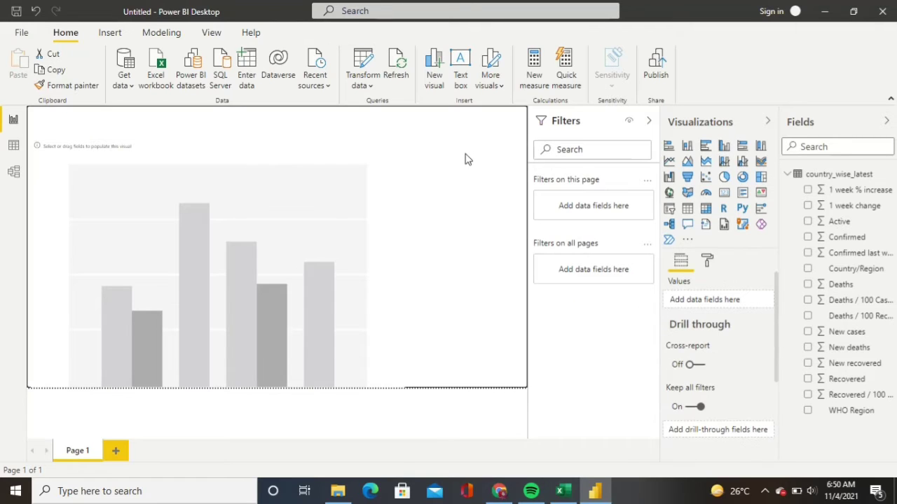
Step: Insert a text box beside the chart, shorten it to about a fifth of its height, and start editing its text
left_click(461, 63)
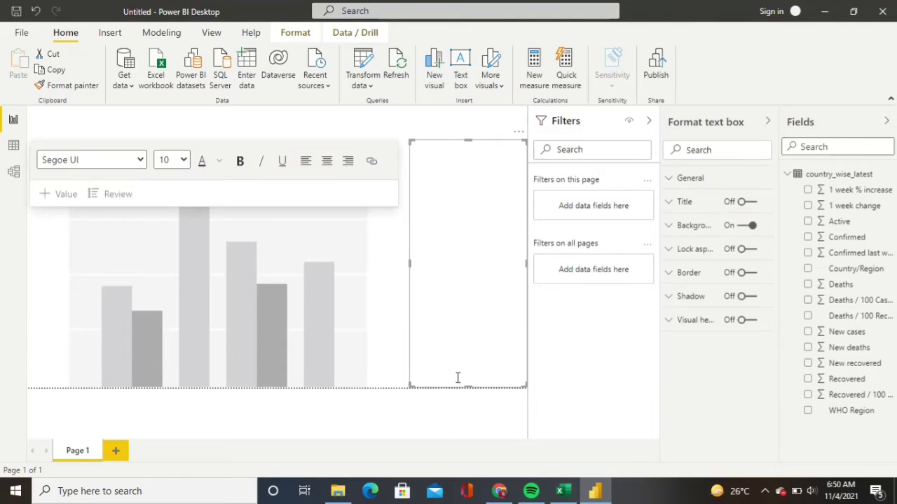
left_click_drag(467, 384, 443, 191)
left_click(443, 163)
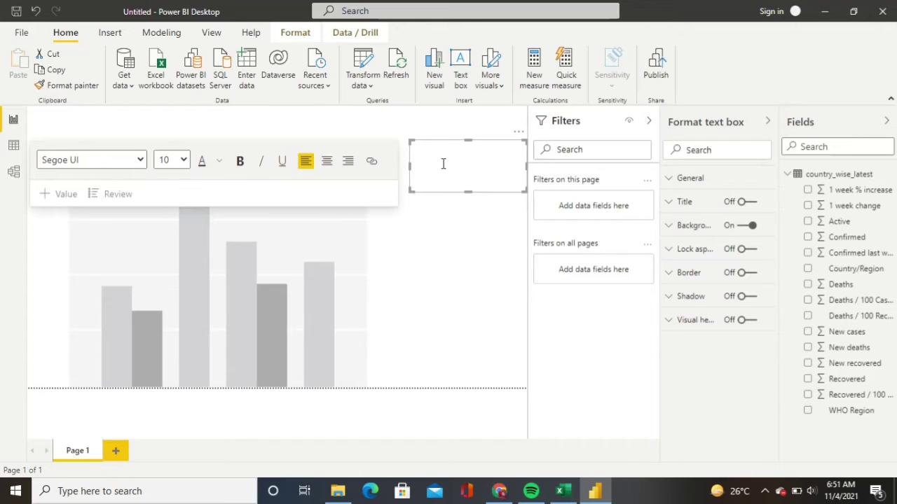